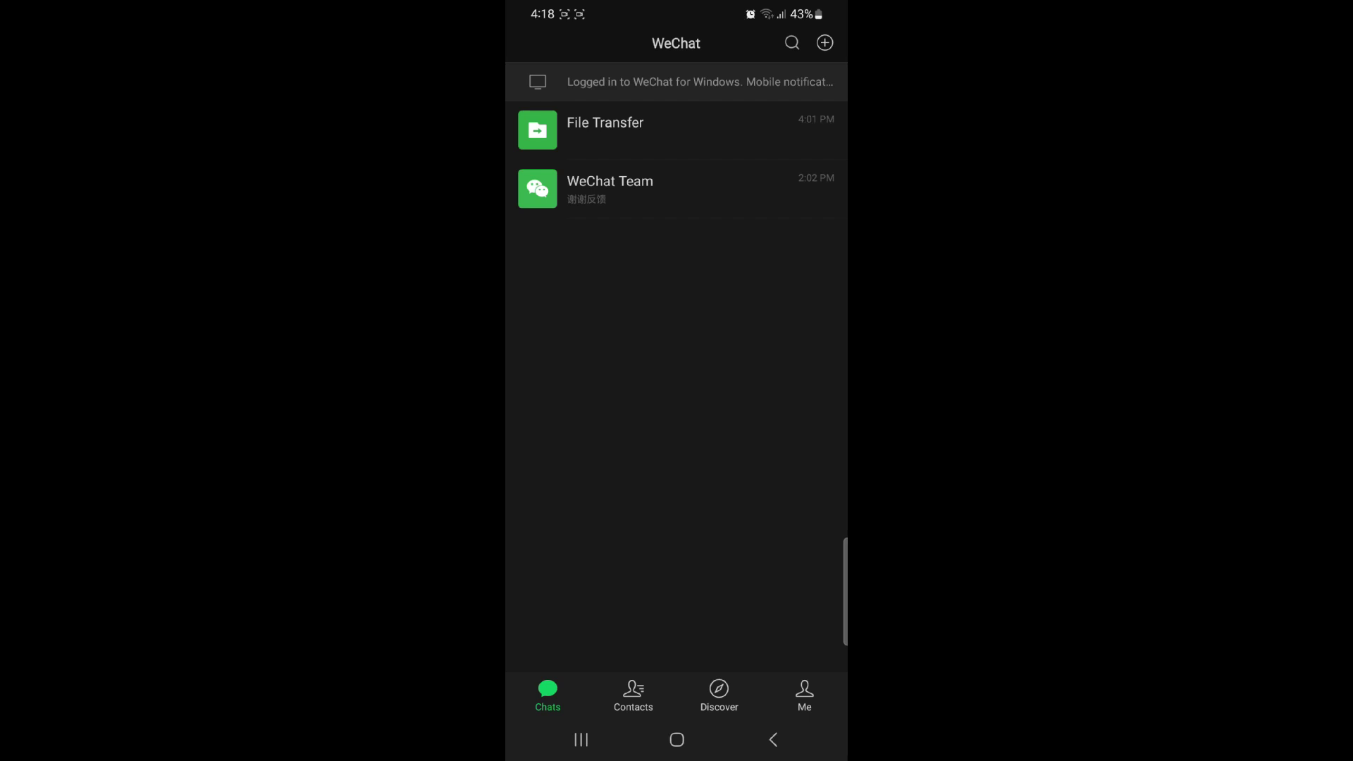
Pull down the notification shade over WeChat's chat list
left_click_drag(677, 11, 677, 371)
Go from quick settings to Android Settings and reach WeChat's App info page via Apps
left_click_drag(677, 317, 676, 634)
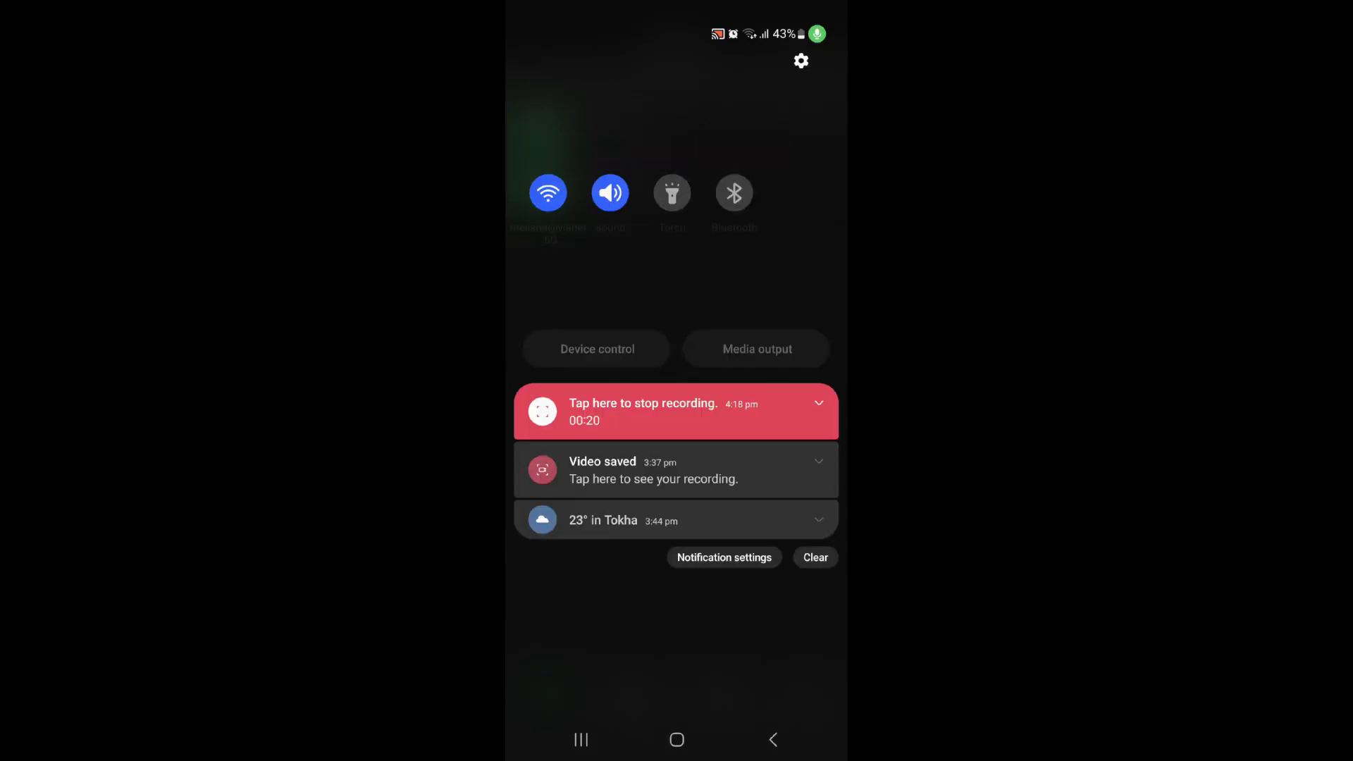
left_click(773, 57)
scroll(676, 423, "down", 3)
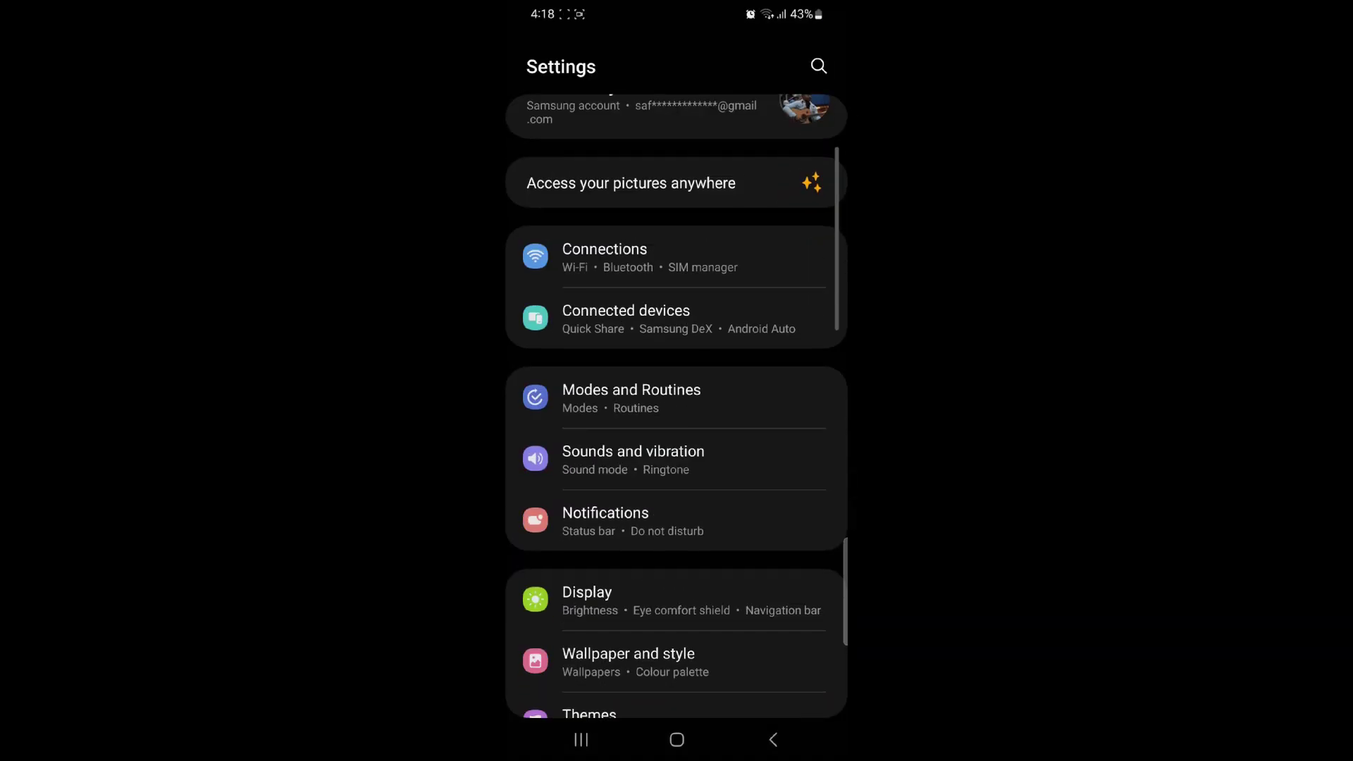
scroll(677, 423, "down", 3)
scroll(677, 423, "down", 3)
scroll(677, 423, "up", 5)
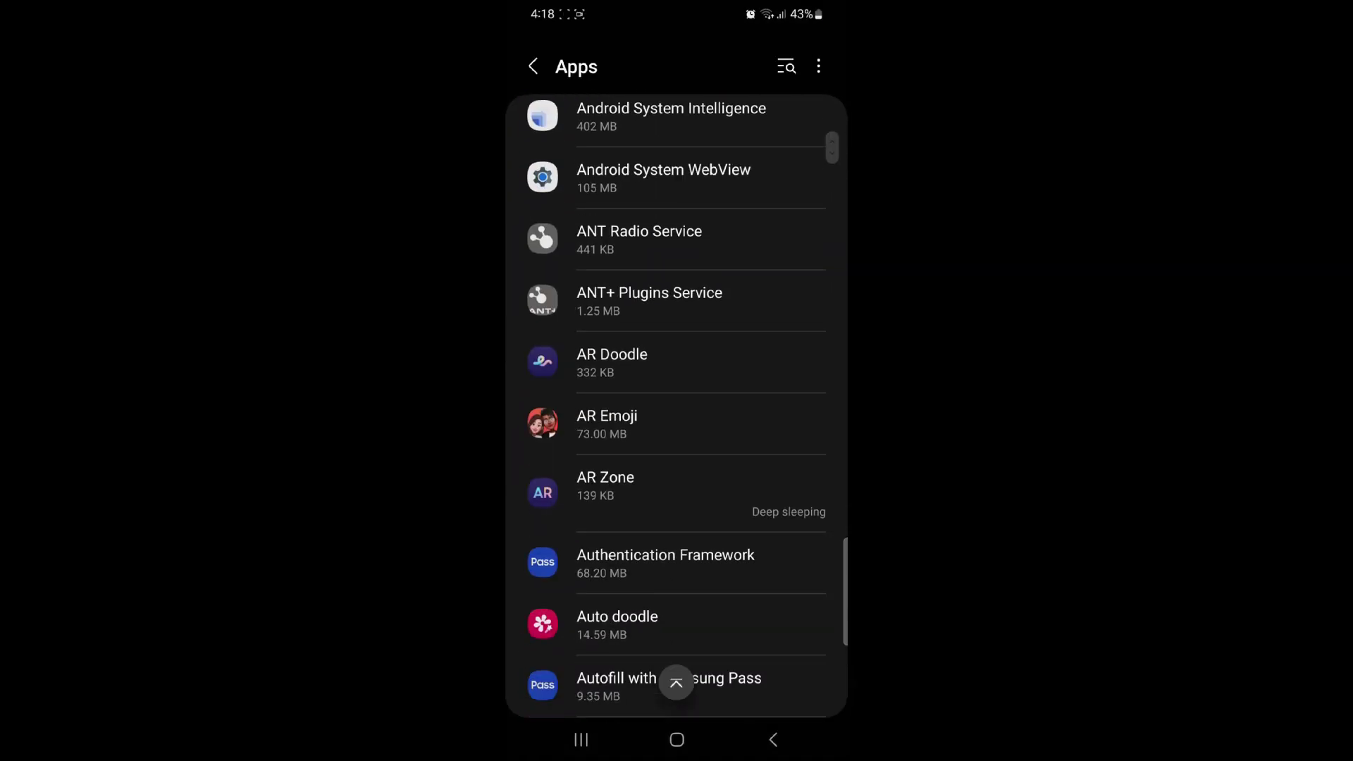
scroll(677, 422, "down", 3)
scroll(676, 423, "down", 3)
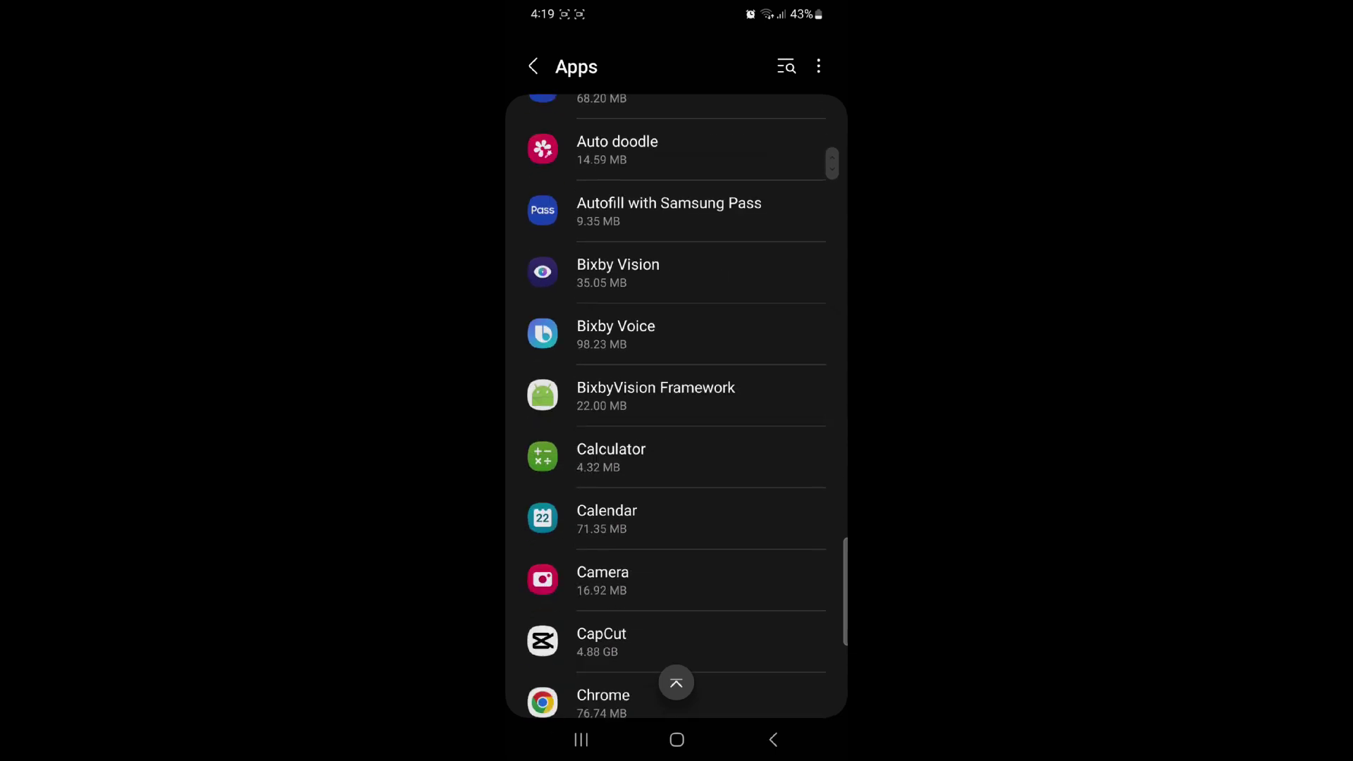
scroll(678, 424, "down", 2)
scroll(676, 423, "down", 10)
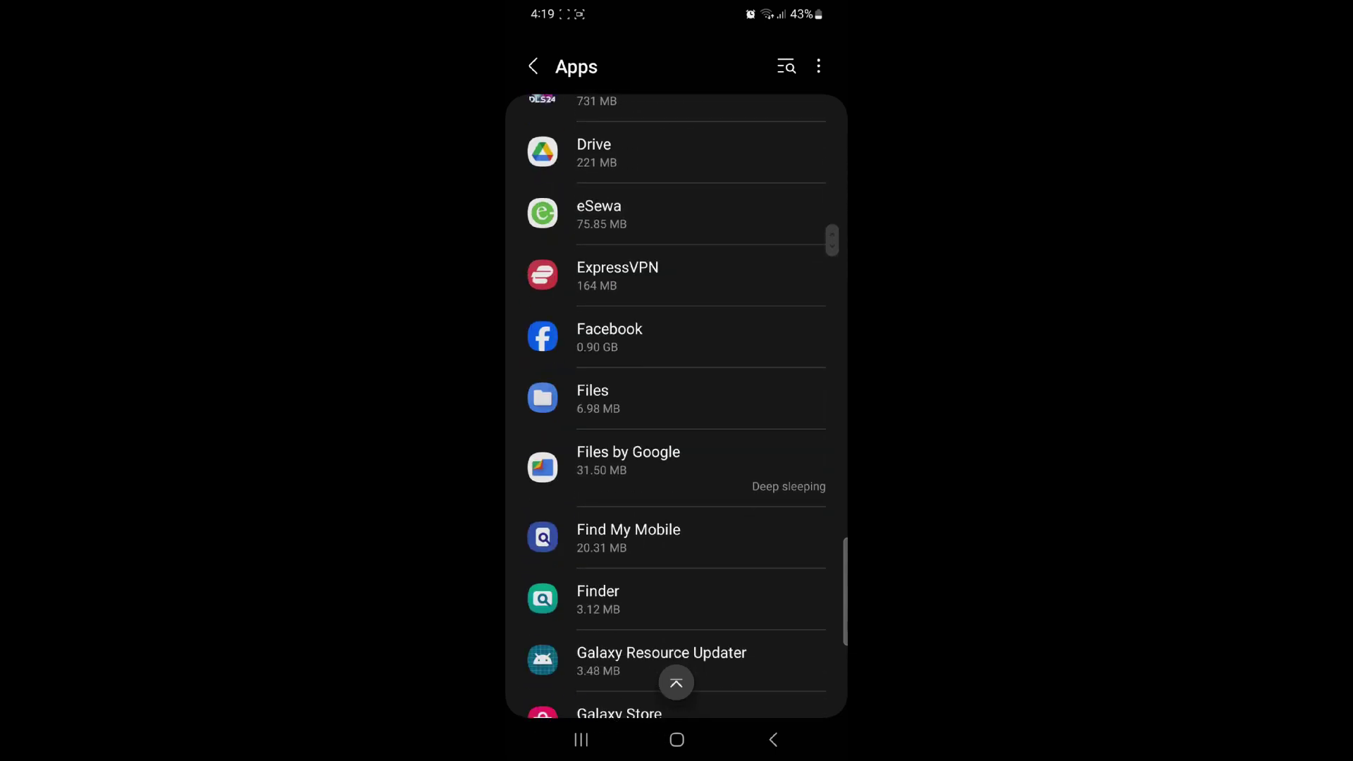
scroll(676, 423, "down", 15)
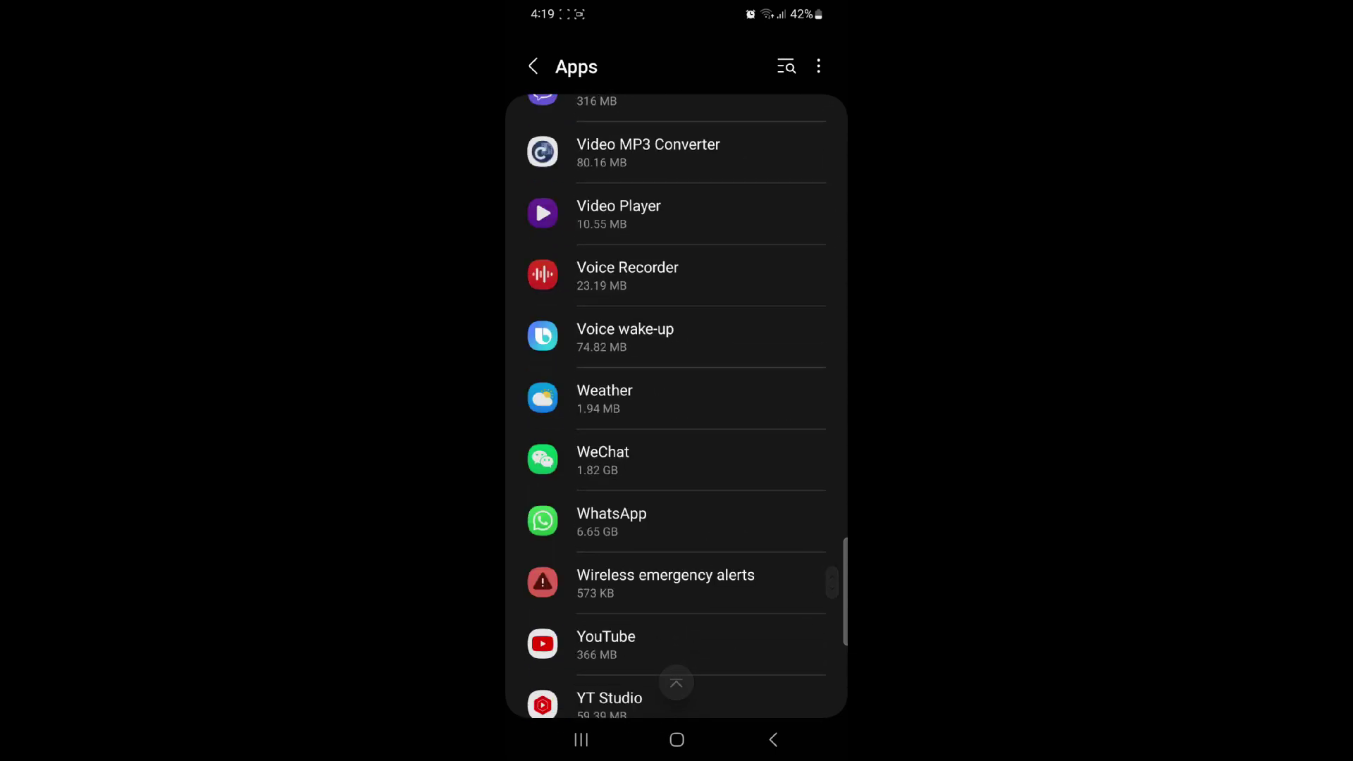
left_click(640, 459)
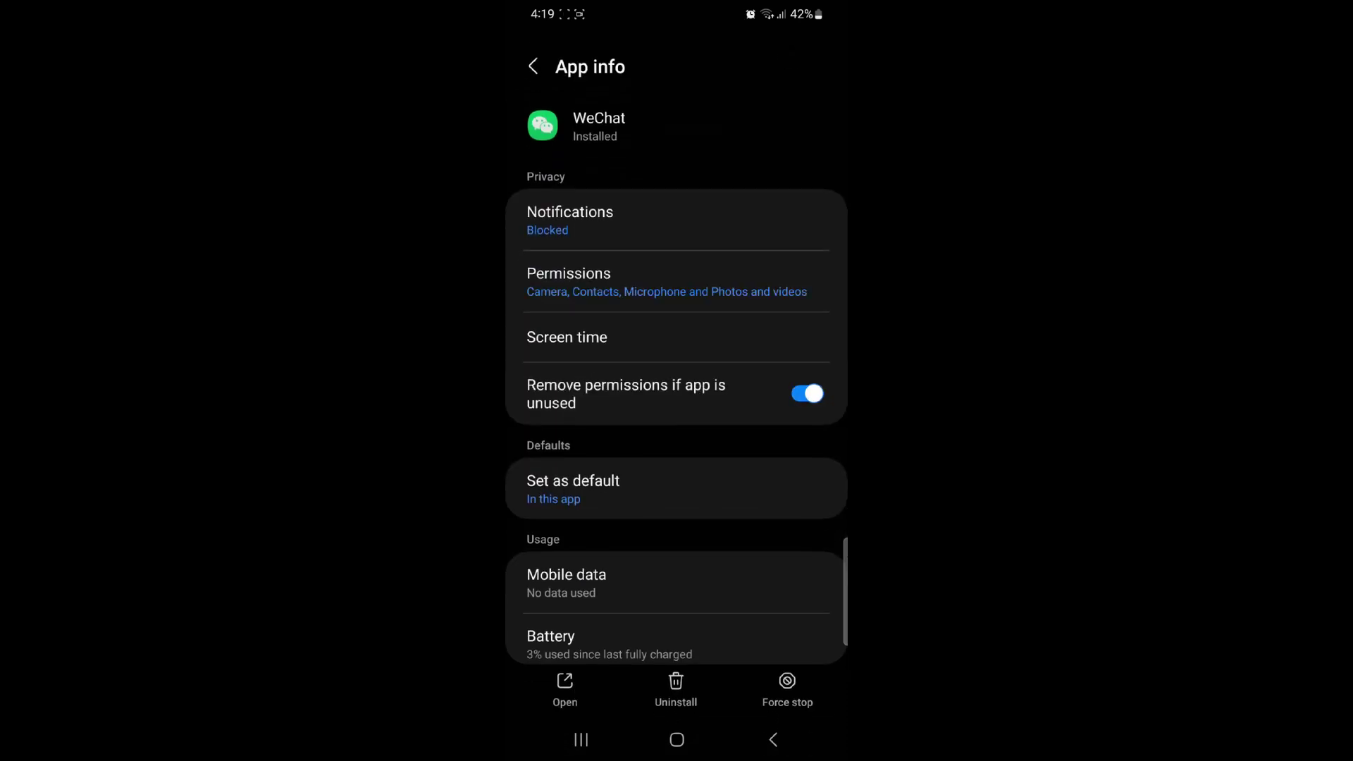
Show WeChat's list of app permissions
left_click(666, 282)
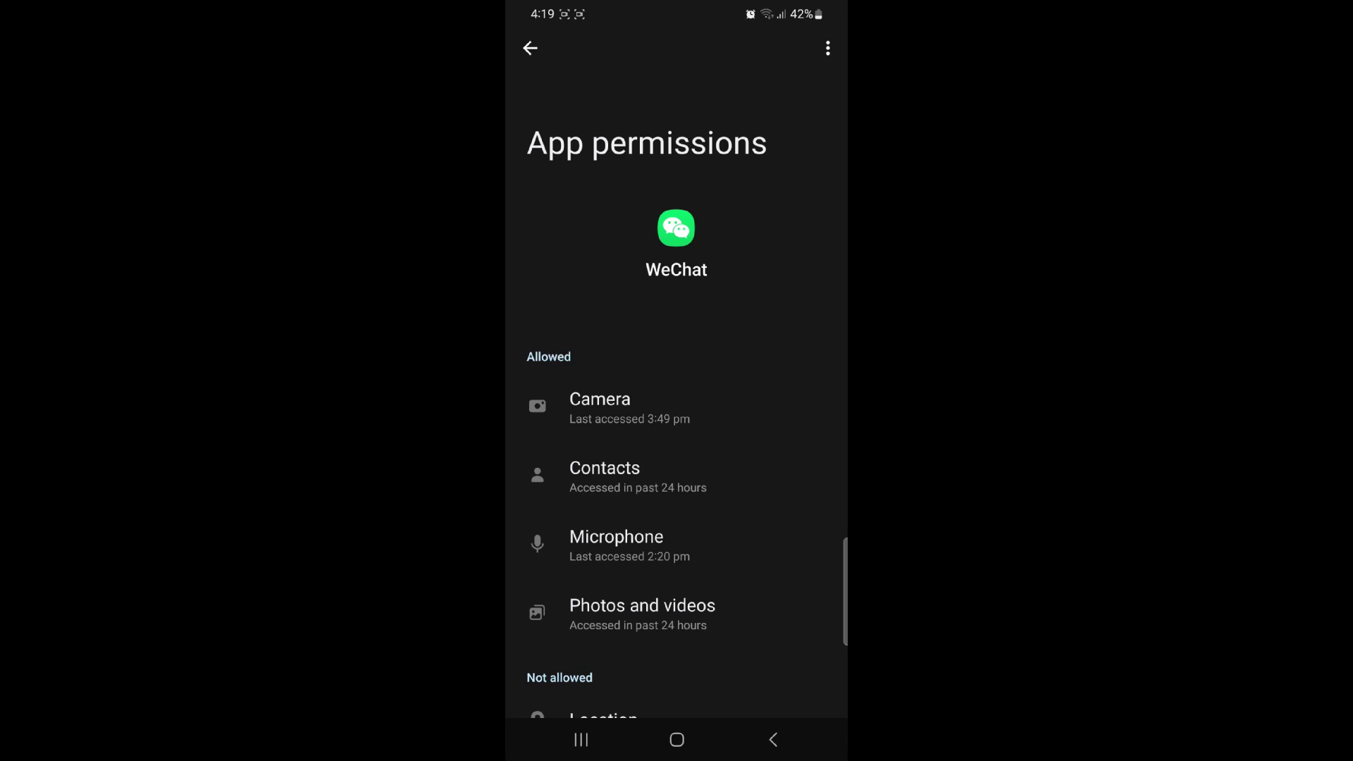
Set WeChat's Contacts permission to Don't allow
left_click(605, 476)
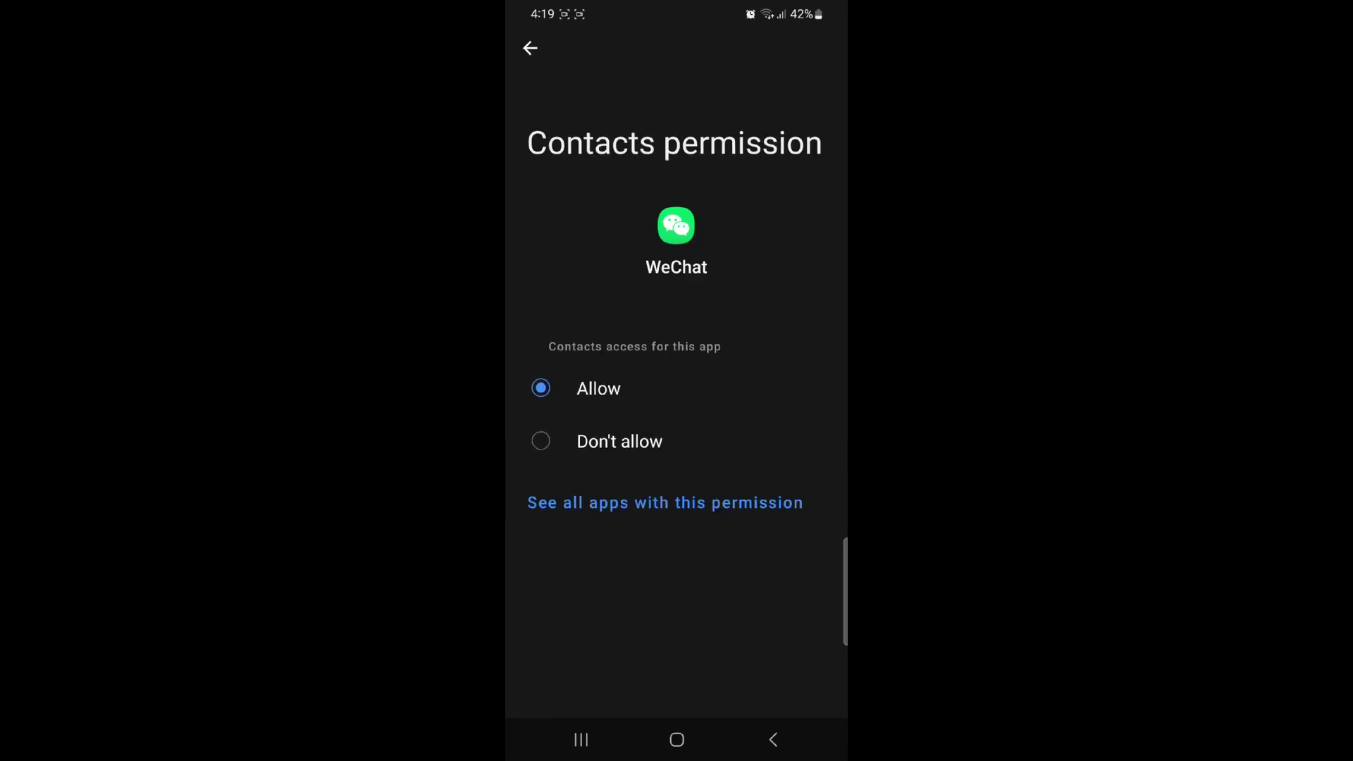
left_click(619, 441)
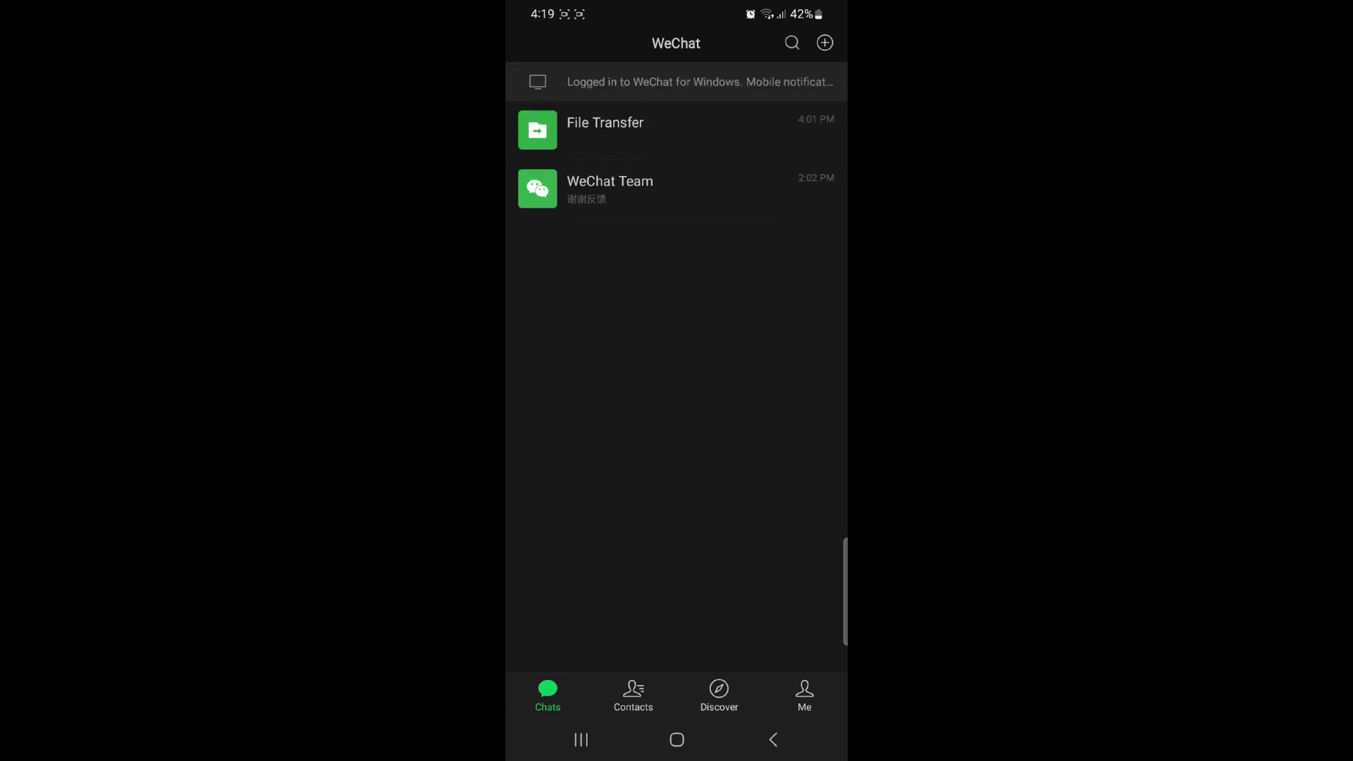
Check WeChat's Contacts list, then the Me page, ending on Discover
left_click(634, 696)
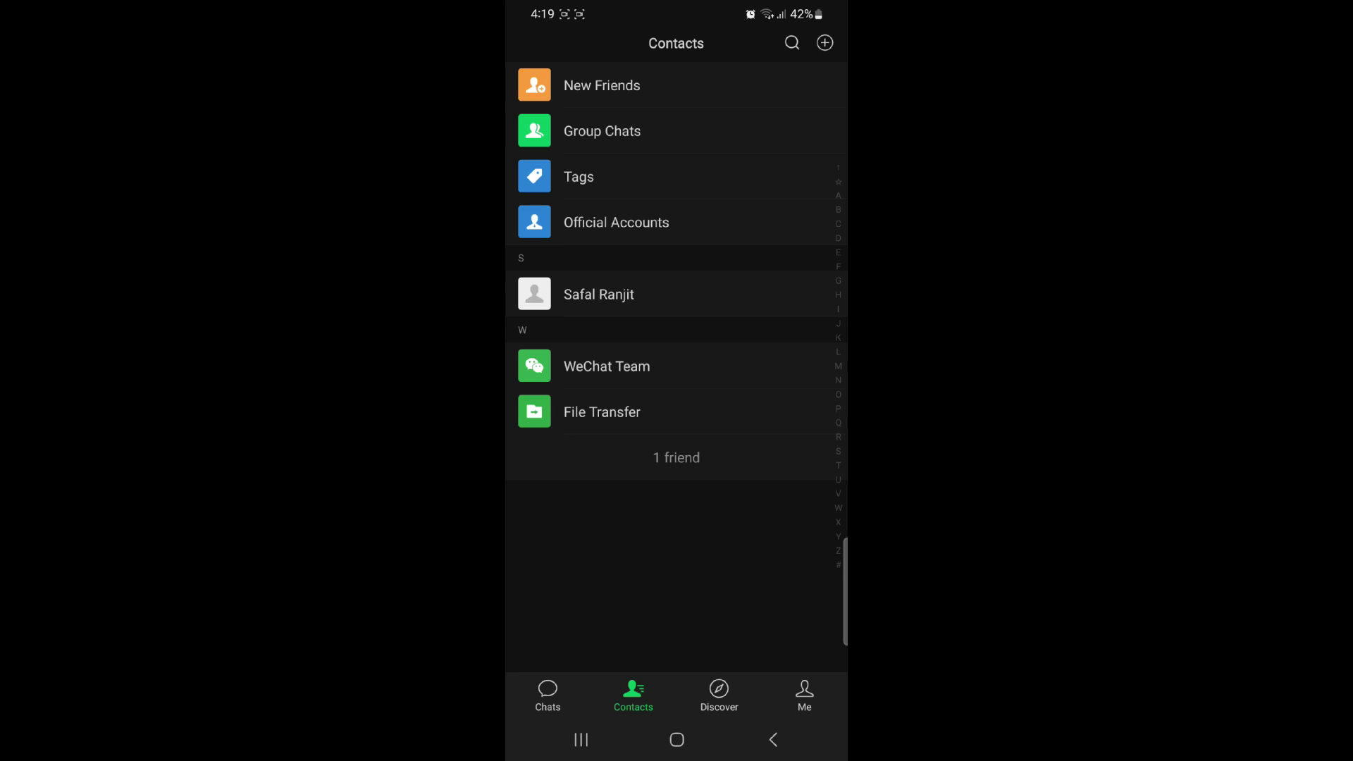
left_click(805, 696)
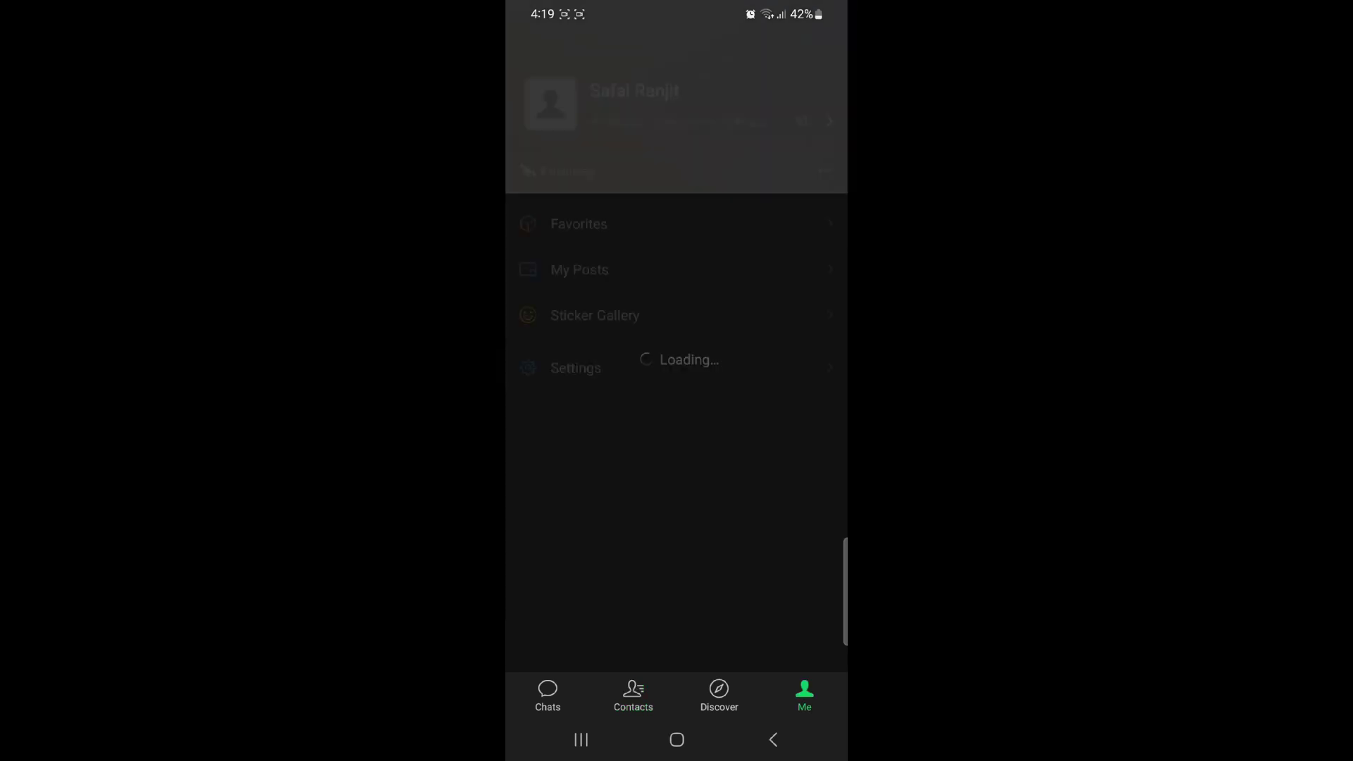
left_click(719, 697)
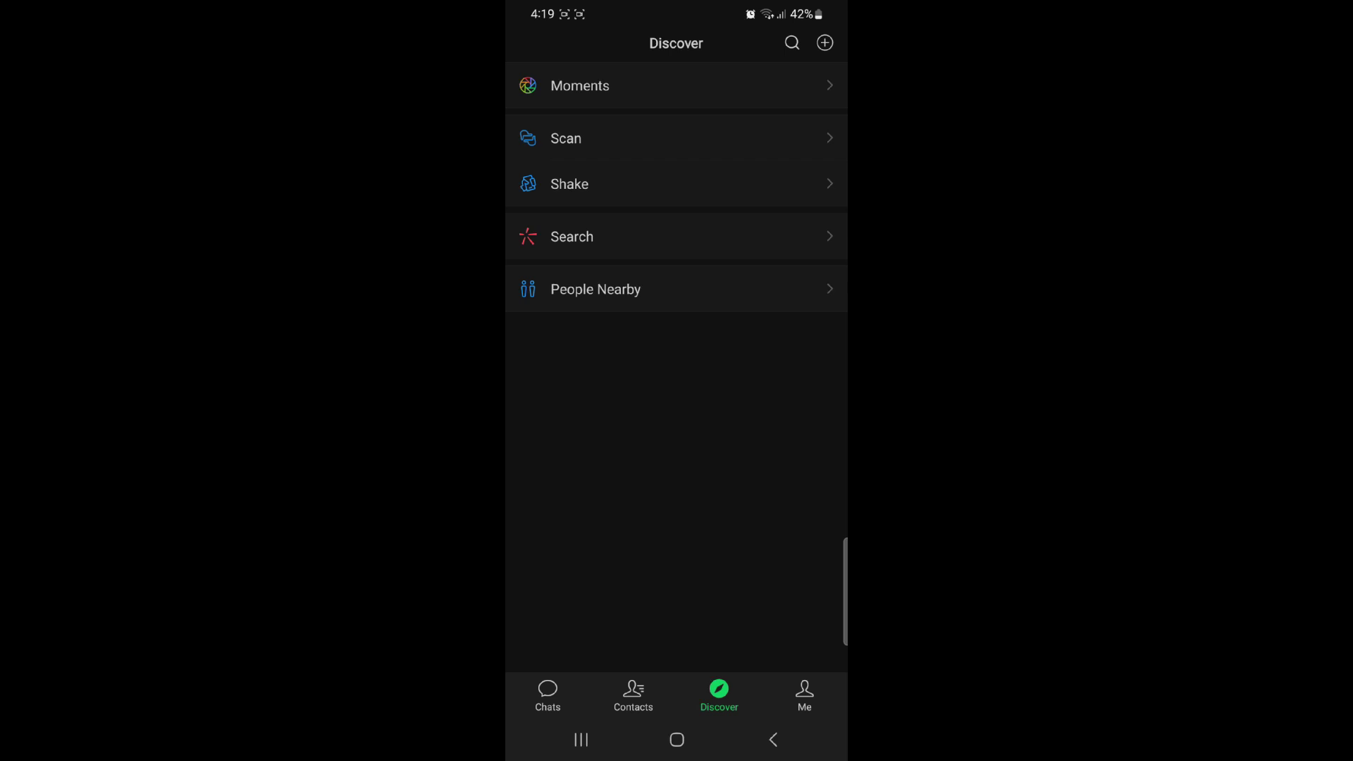